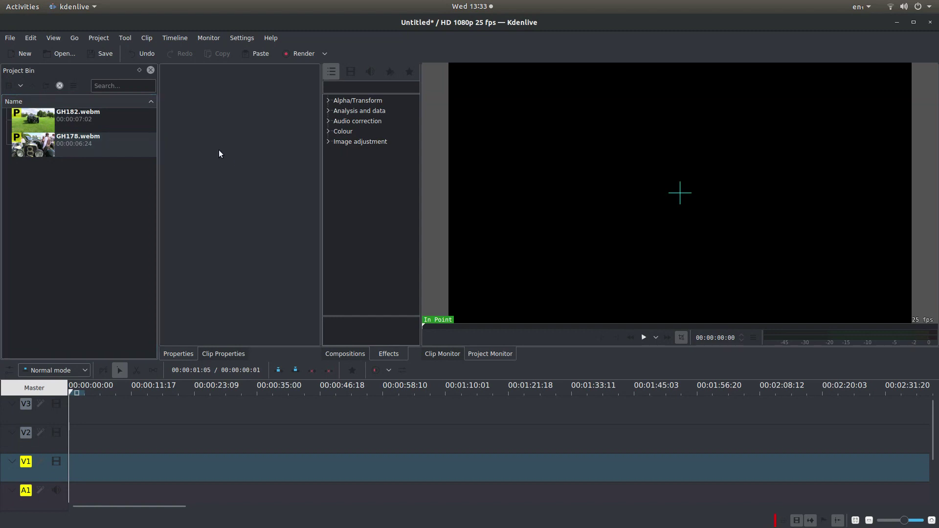
Step: Create a white 00:00:05:00 Colour Clip in the project bin and select it
right_click(51, 186)
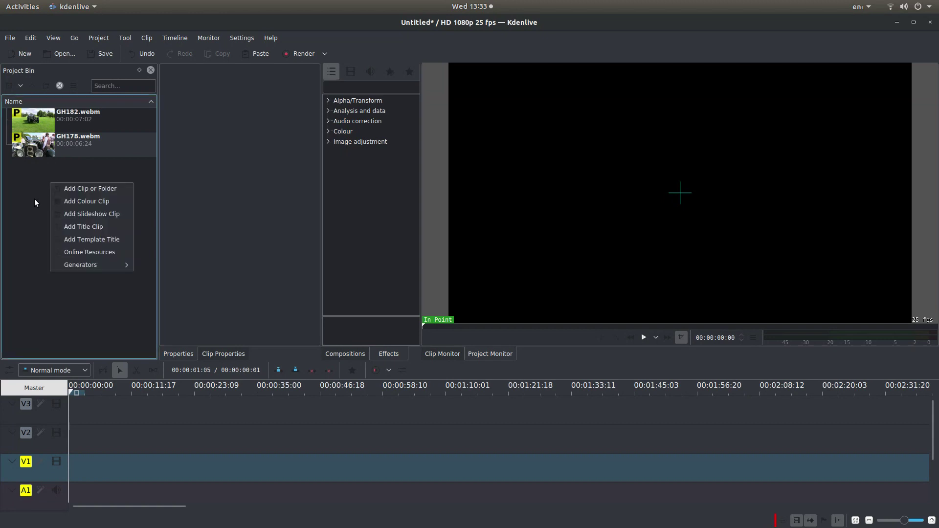
click(105, 202)
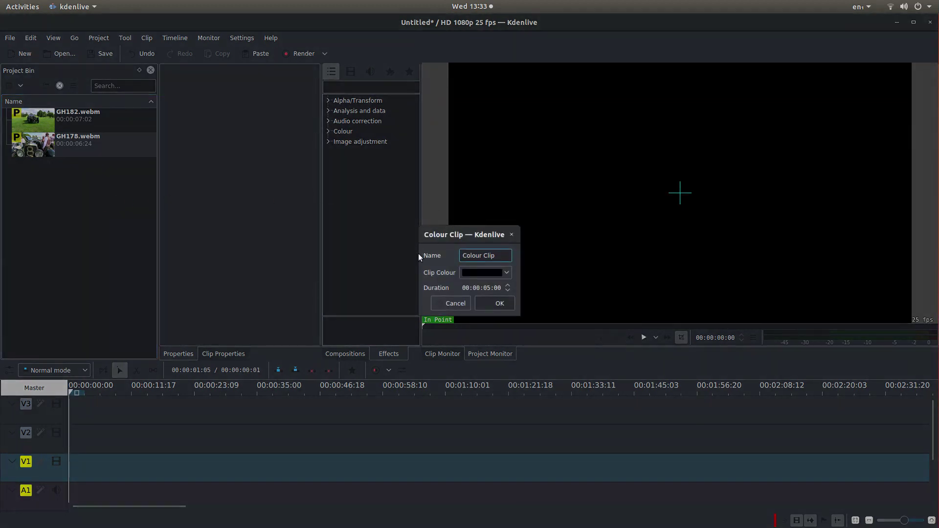
click(481, 273)
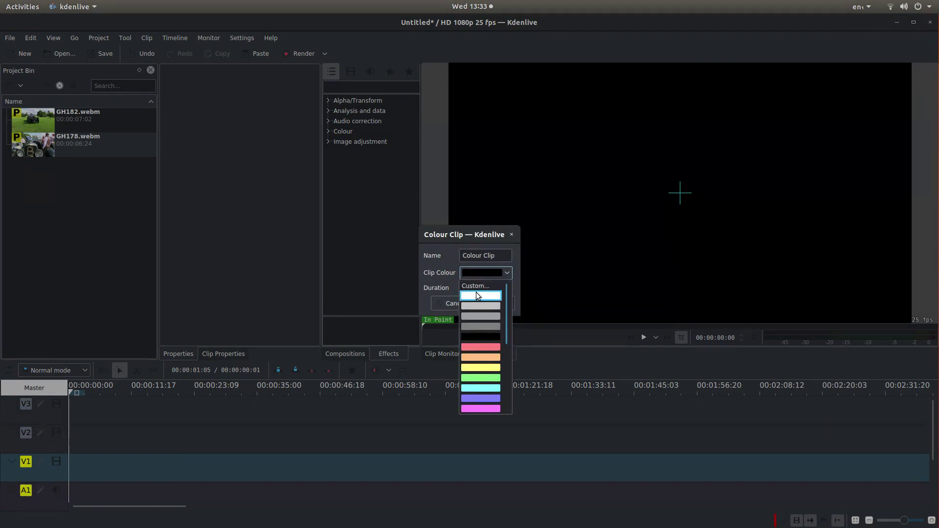
click(476, 294)
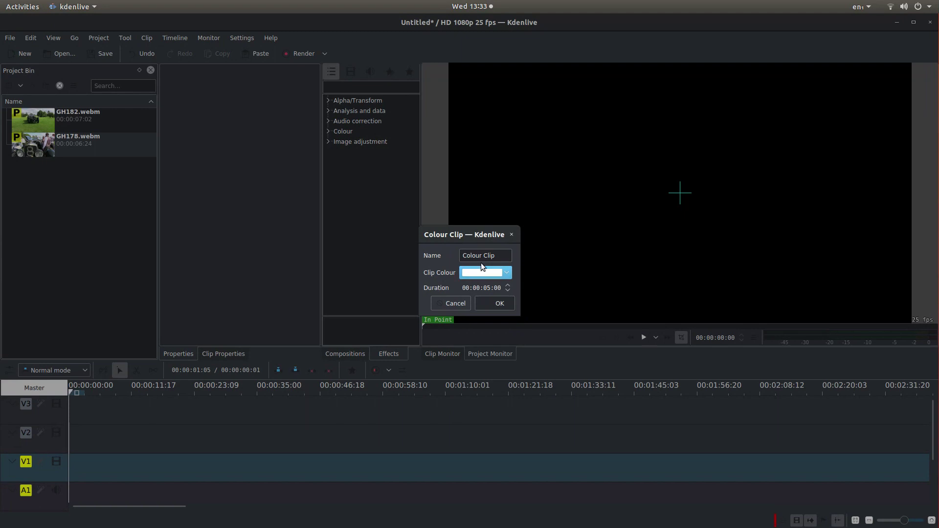
click(495, 304)
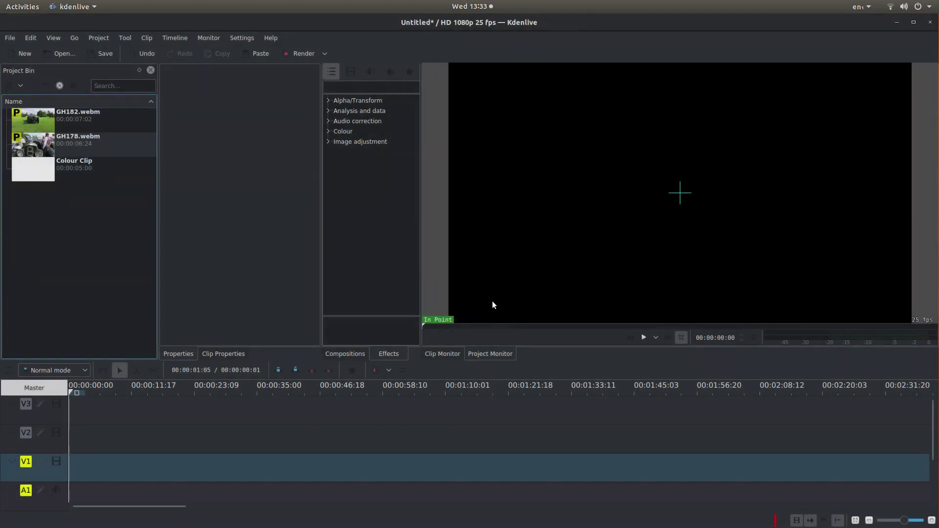
click(19, 167)
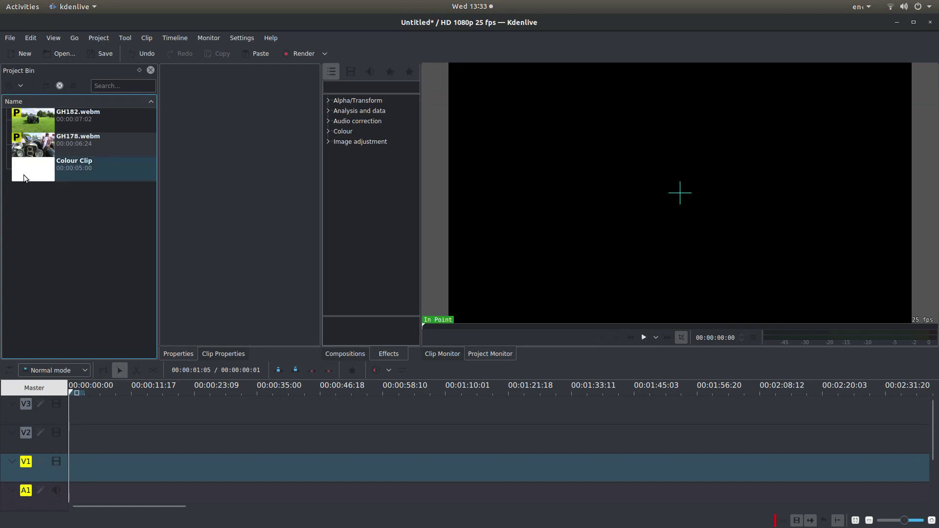
Step: Place Colour Clip on track V2 at 0 and expand the Alpha/Transform effects category
drag(24, 172, 87, 441)
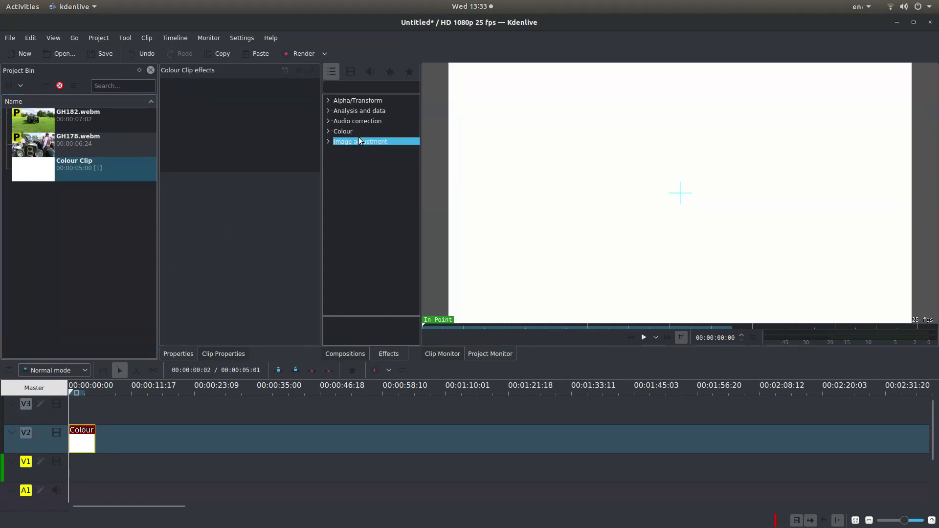
click(328, 101)
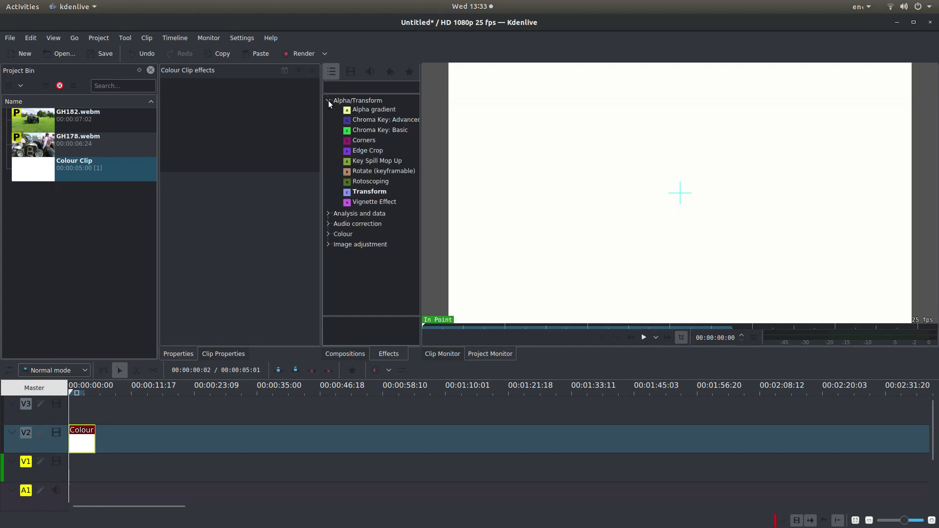
Step: Apply Position and Zoom from all video effects to the Colour Clip on V2
click(350, 73)
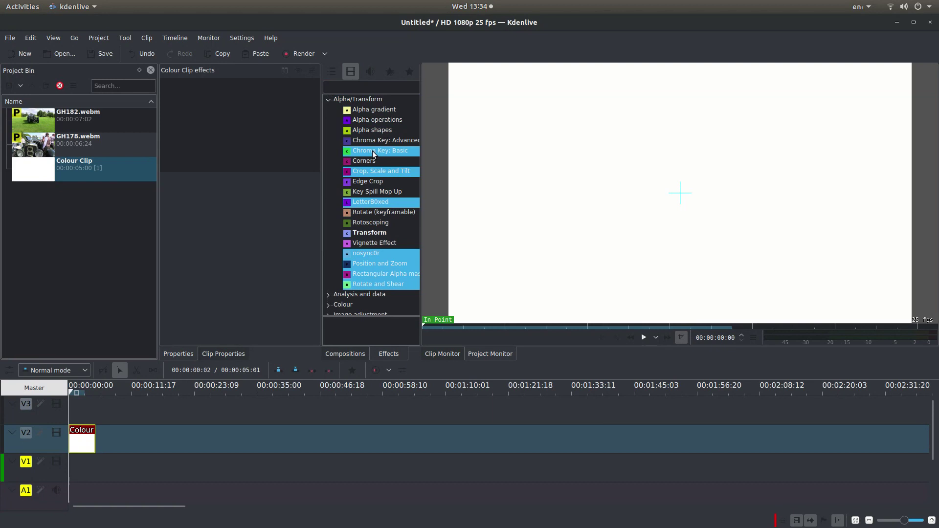
click(390, 267)
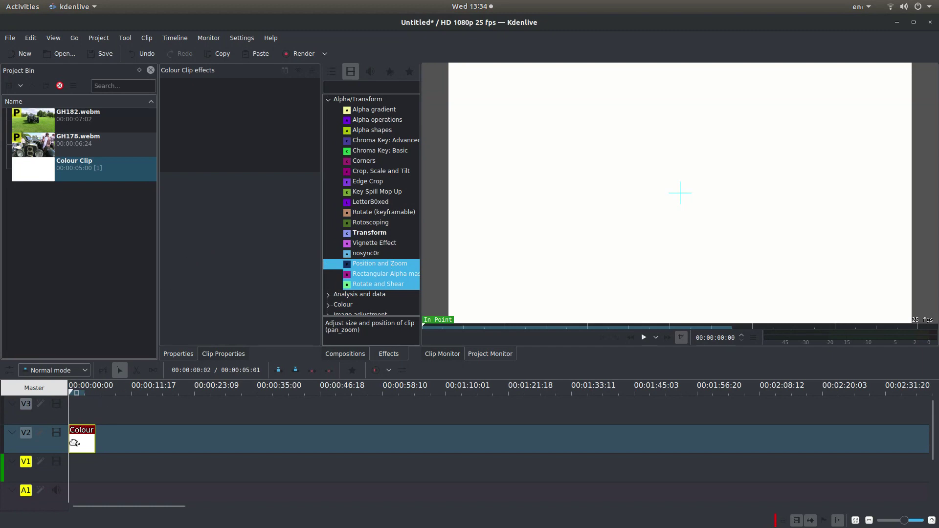
drag(74, 443, 82, 442)
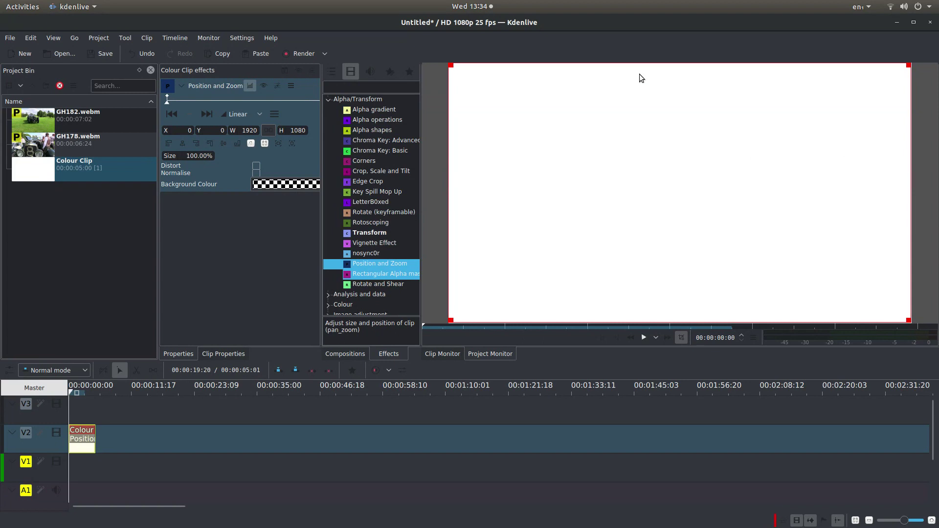
Step: Set the Colour Clip's Position and Zoom Y value to 540
click(210, 133)
drag(201, 136, 468, 177)
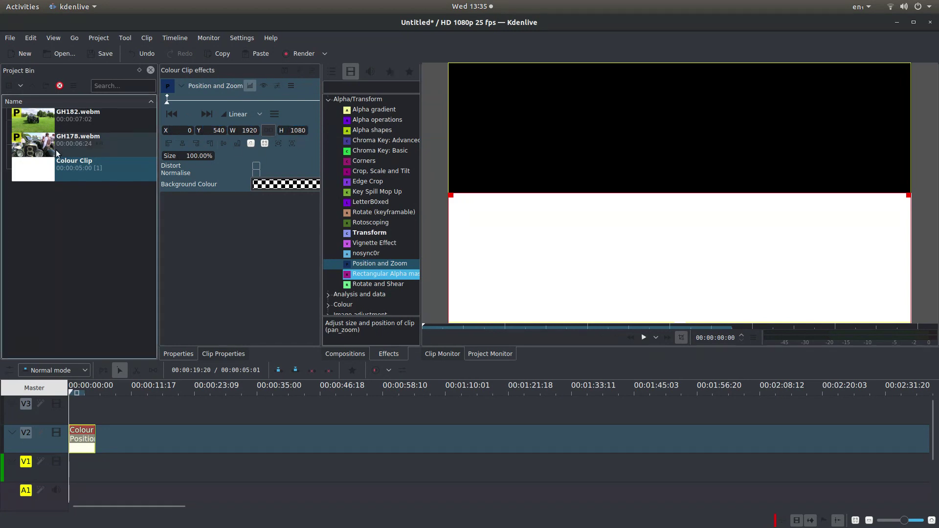
Step: Put GH178.webm on V3 at 0 and extend the Colour Clip to match its length
drag(31, 147, 74, 415)
click(86, 414)
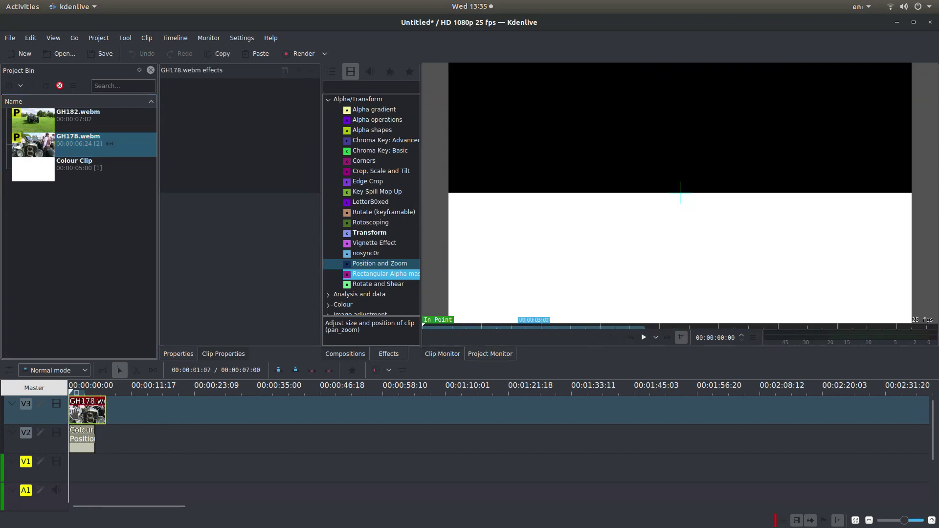
click(89, 392)
drag(89, 394, 88, 393)
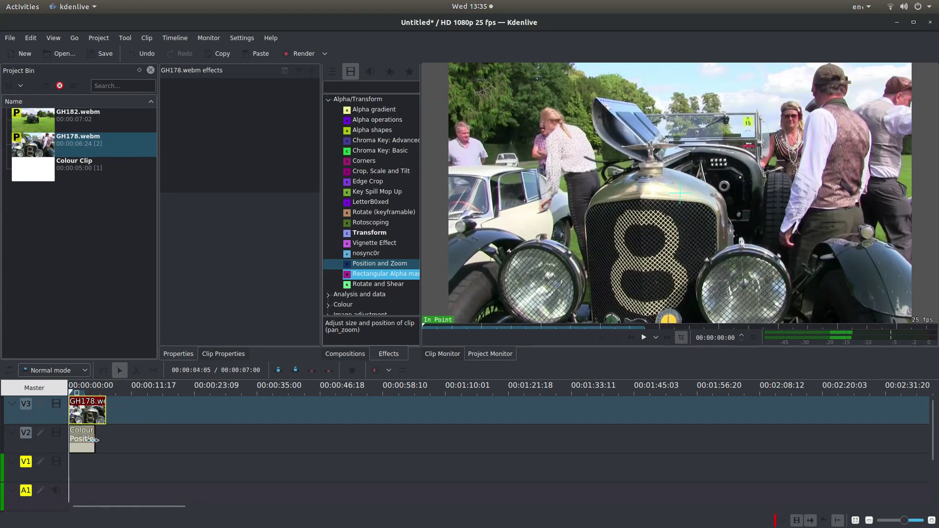
drag(96, 443, 102, 439)
drag(904, 523, 912, 523)
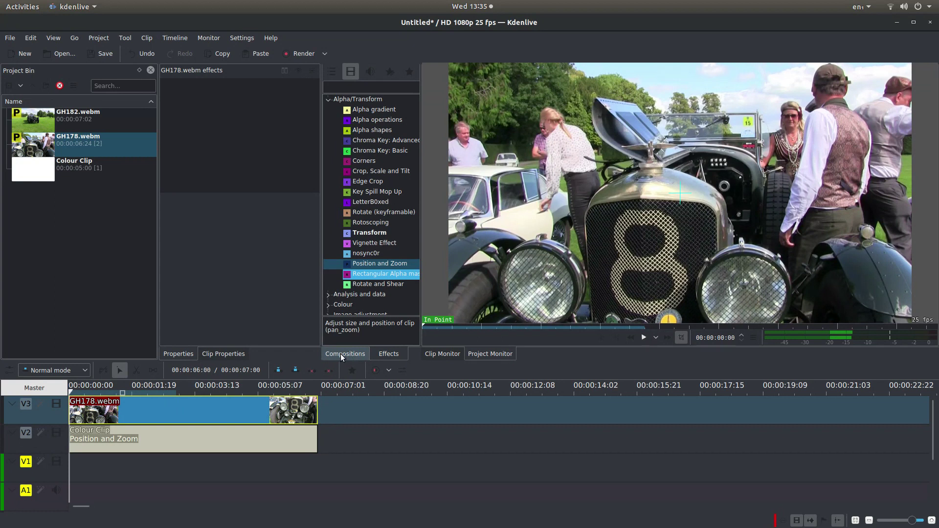
Step: Apply the Multiply composition across the GH178.webm clip on V3
click(356, 356)
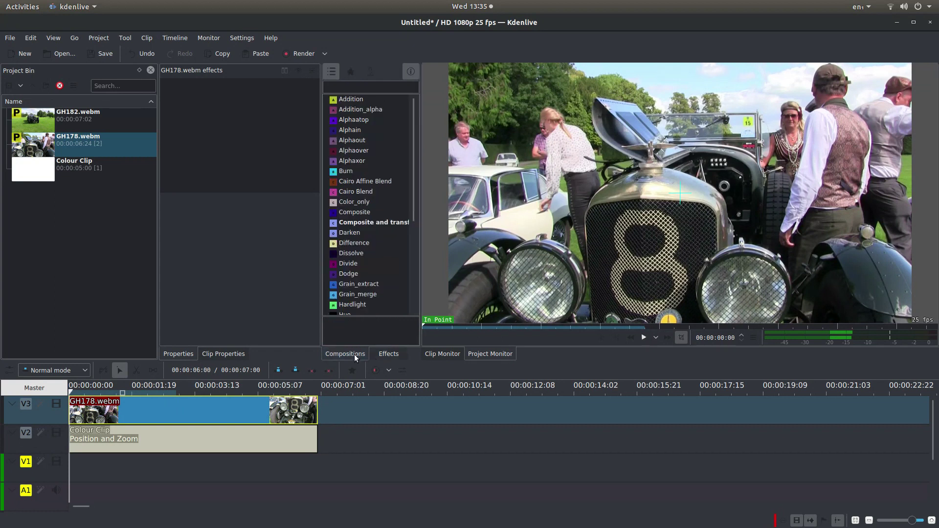
click(367, 215)
scroll(367, 216, down, 5)
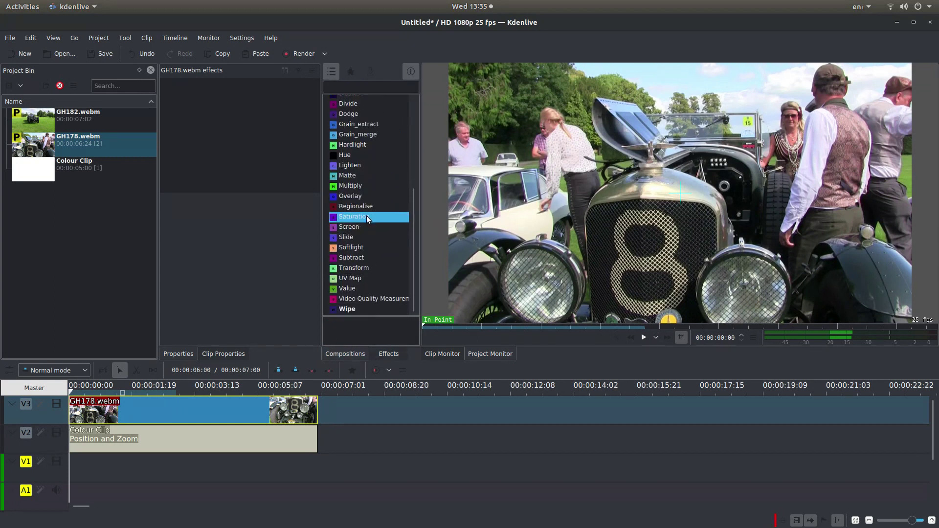
scroll(367, 216, up, 2)
click(364, 245)
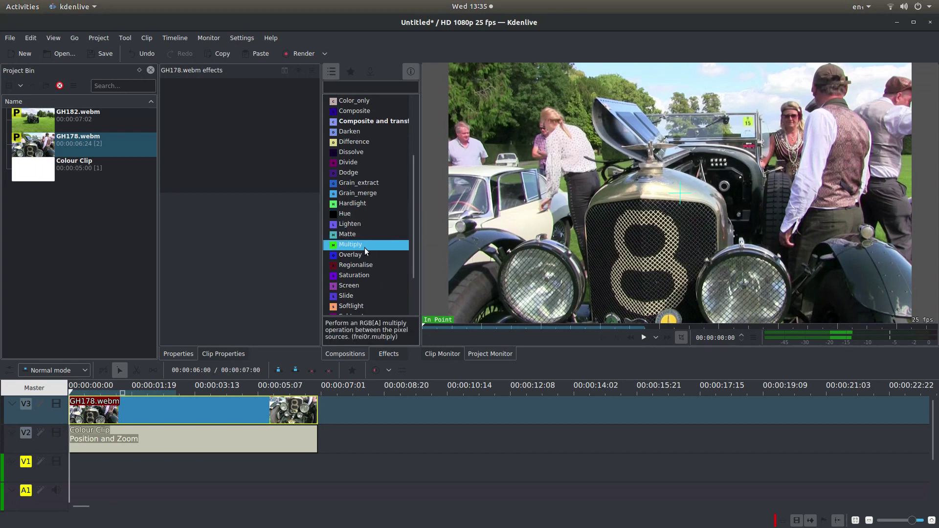
drag(365, 247, 73, 420)
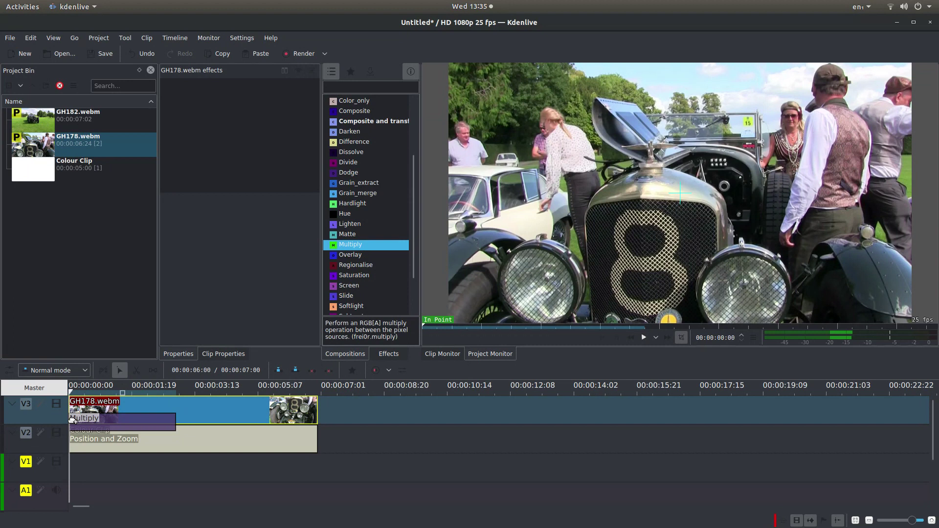
drag(72, 419, 73, 420)
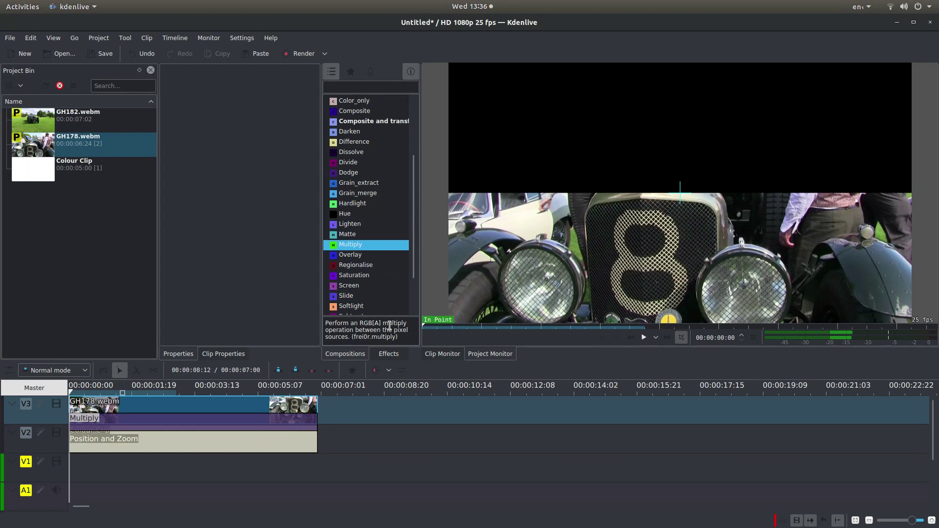
Step: Apply Position and Zoom to GH178.webm and set its Y to 81
click(389, 354)
drag(387, 265, 92, 407)
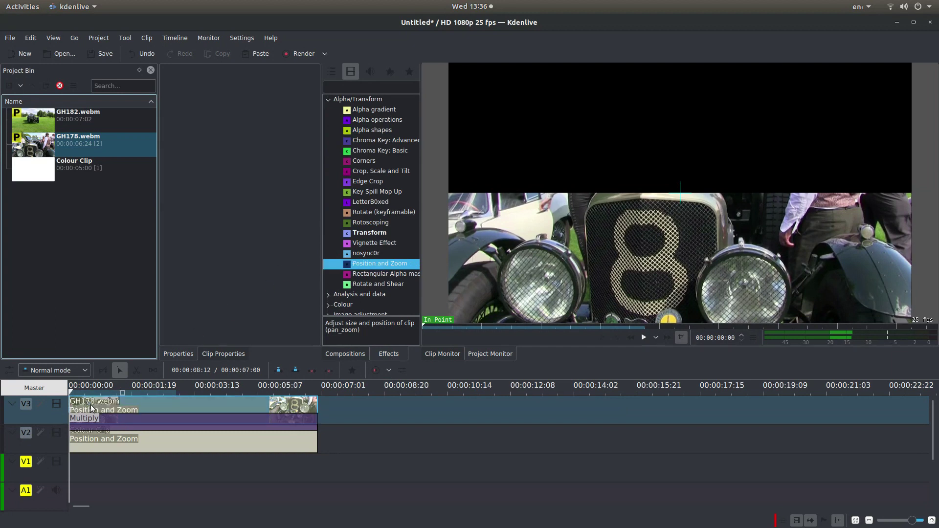
click(104, 404)
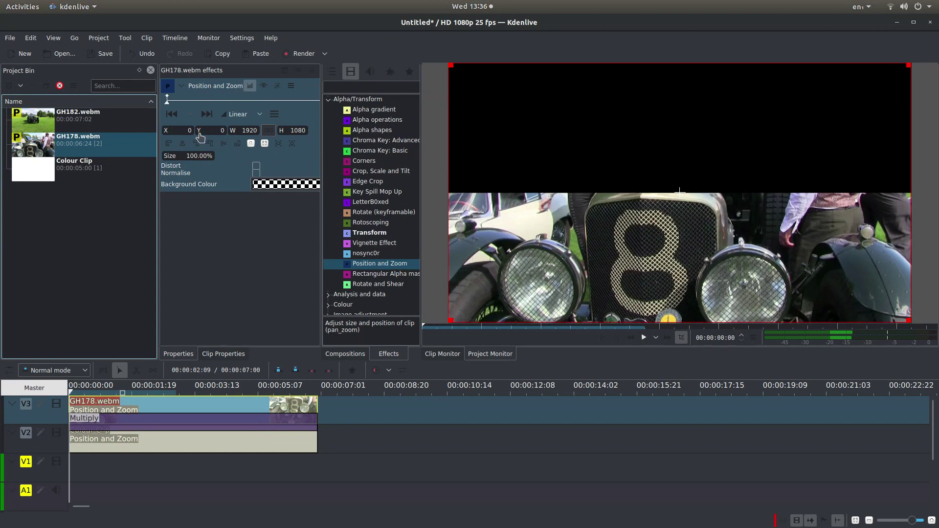
drag(206, 136, 246, 180)
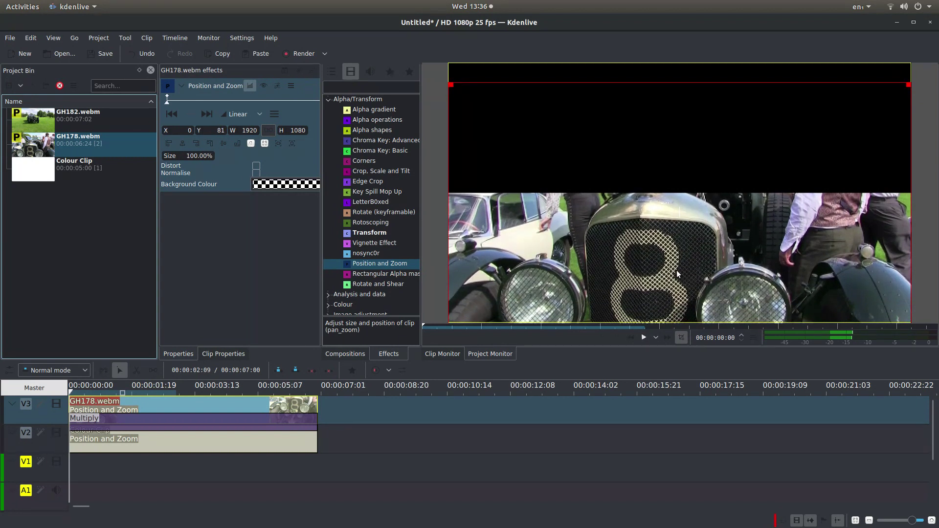
Step: Place GH182.webm on V1 at 0 and trim its end to 00:00:07:00
mouse_move(30, 118)
mouse_down()
mouse_move(104, 109)
mouse_move(460, 416)
mouse_move(388, 482)
mouse_move(257, 487)
mouse_move(327, 495)
mouse_move(332, 462)
mouse_move(323, 431)
mouse_move(308, 426)
mouse_move(74, 421)
mouse_up()
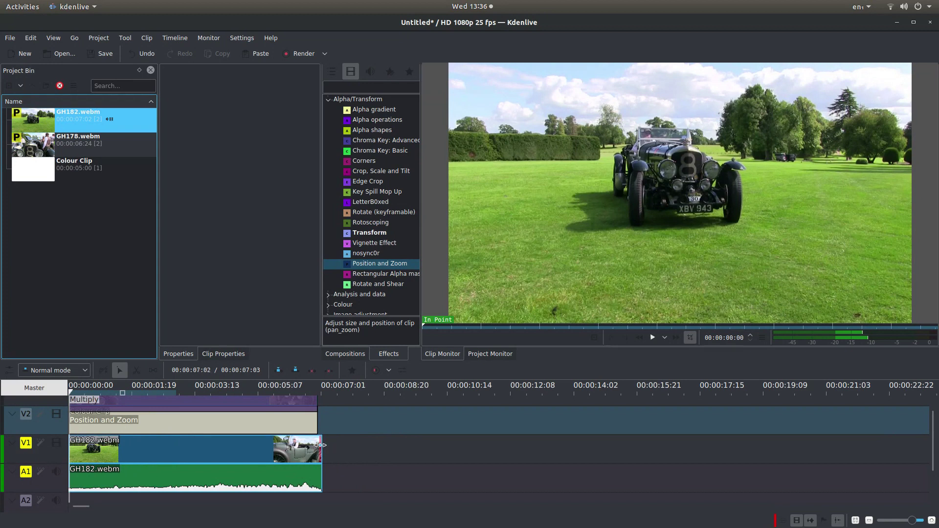
drag(321, 445, 317, 447)
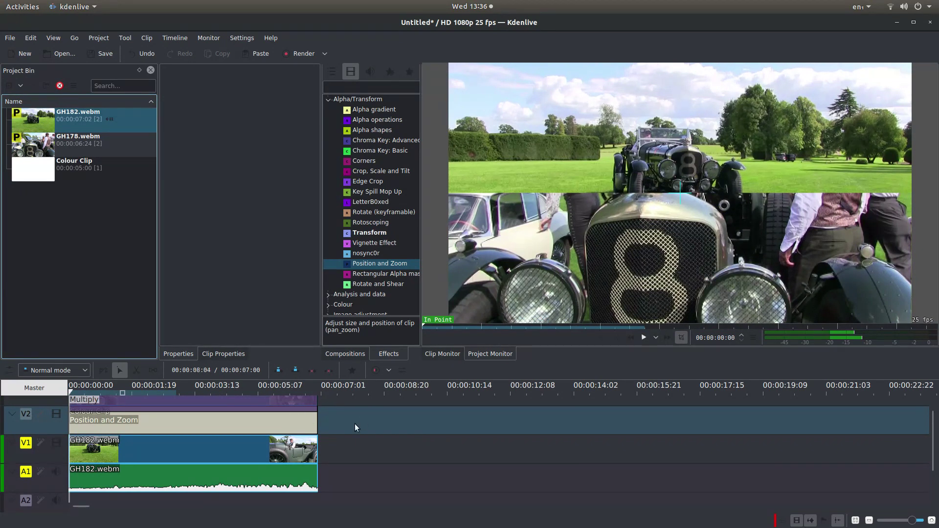
Step: Apply Position and Zoom to GH182.webm on V1 with Y set to -203
click(211, 448)
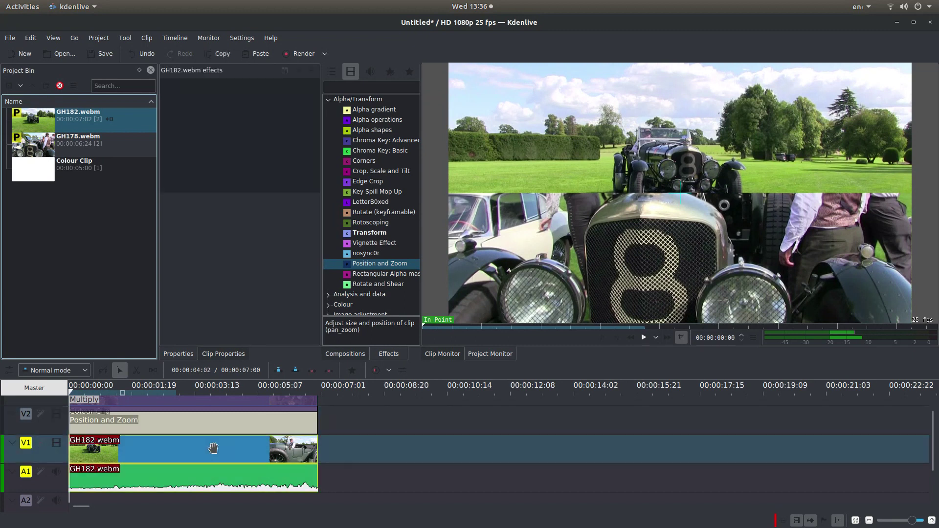
click(397, 268)
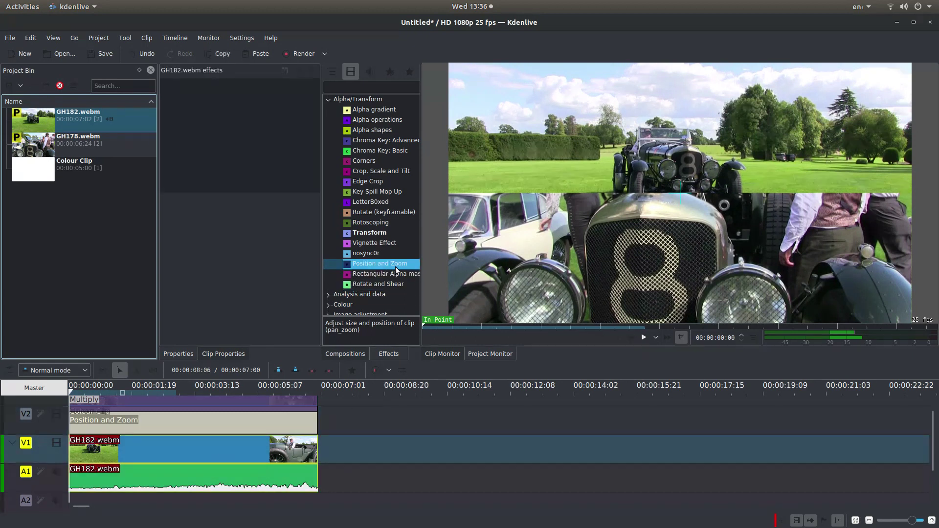
drag(397, 267, 80, 455)
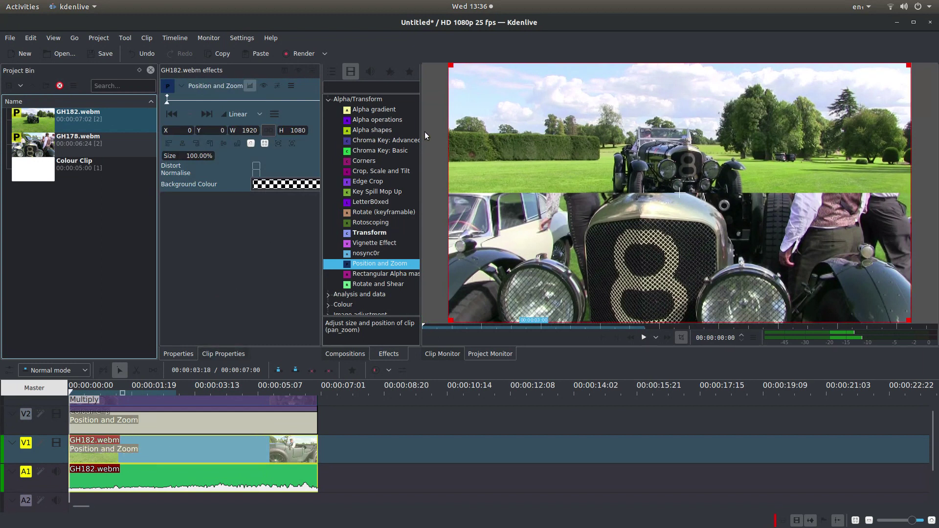
click(200, 137)
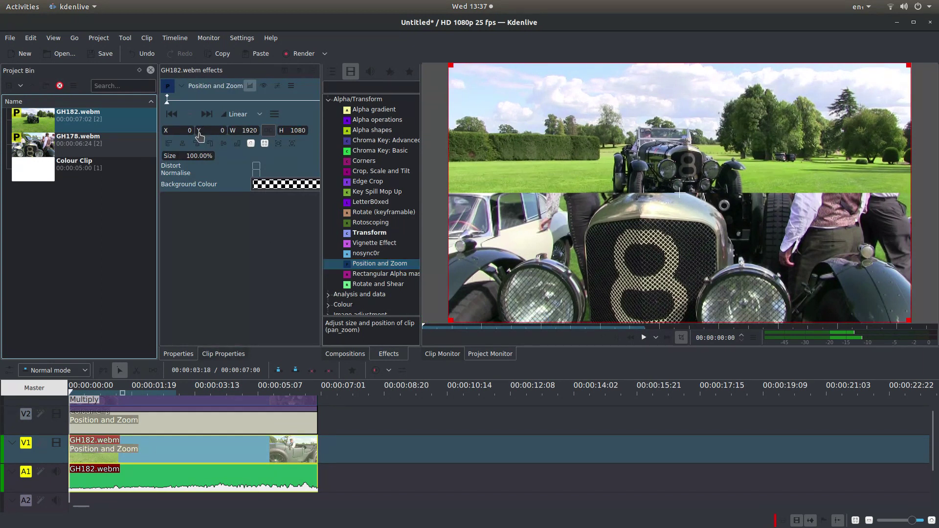
drag(203, 140, 104, 163)
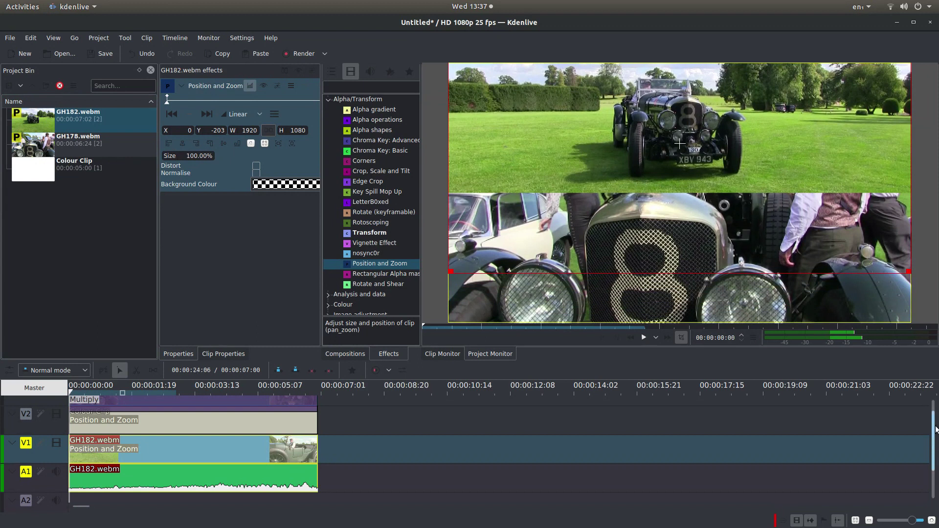
Step: Insert a new empty video track V4 above V3 from the track header menu
scroll(936, 429, up, 1)
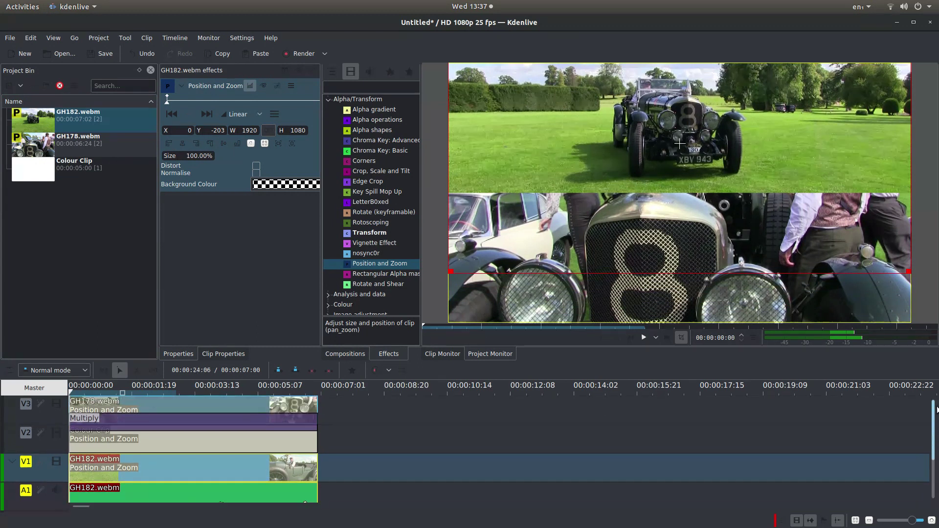
right_click(27, 414)
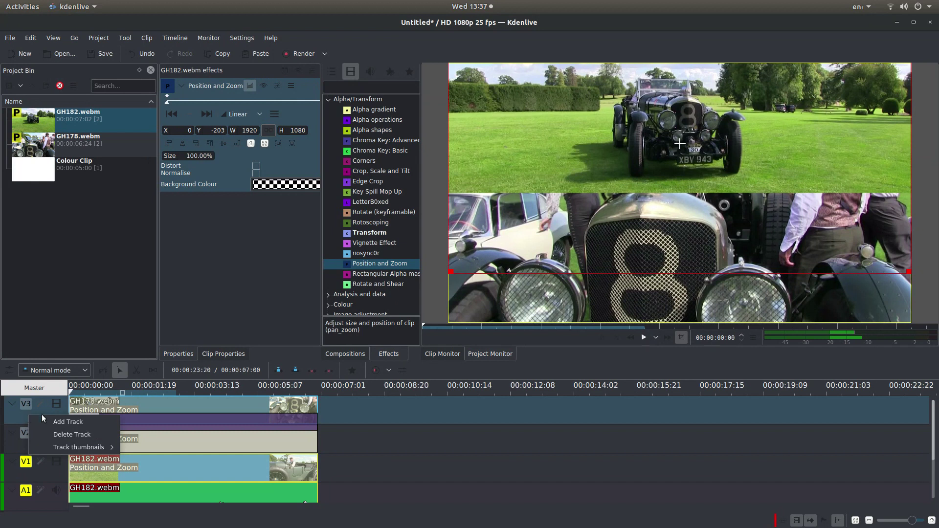
click(67, 422)
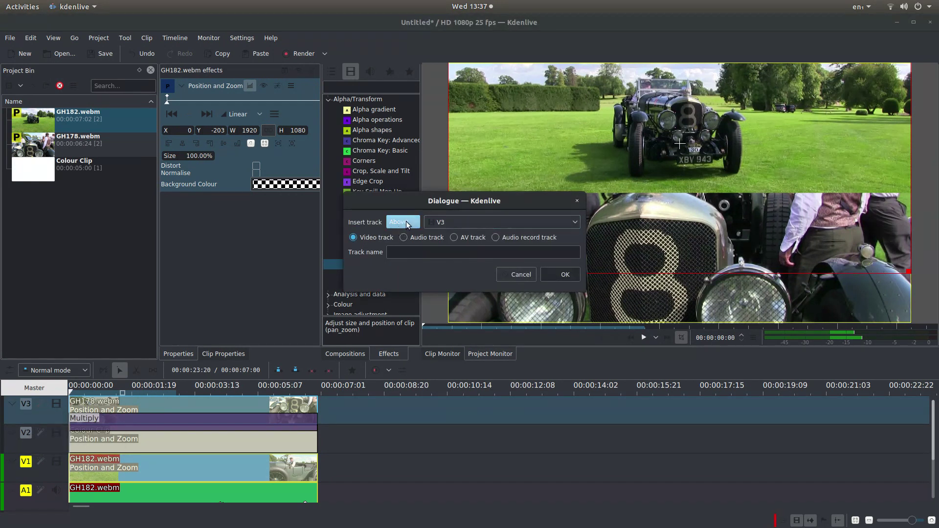
click(556, 275)
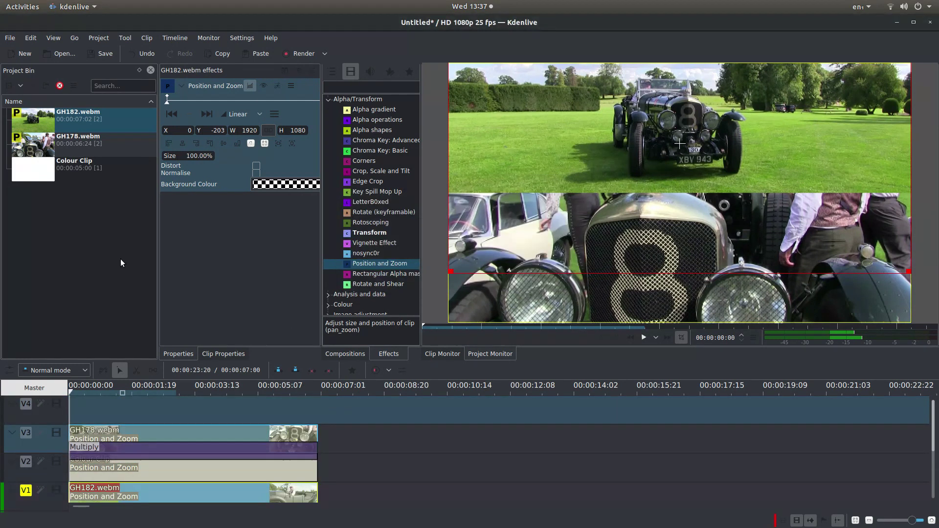
Step: Add a second, black Colour Clip below the white one in the project bin
right_click(30, 223)
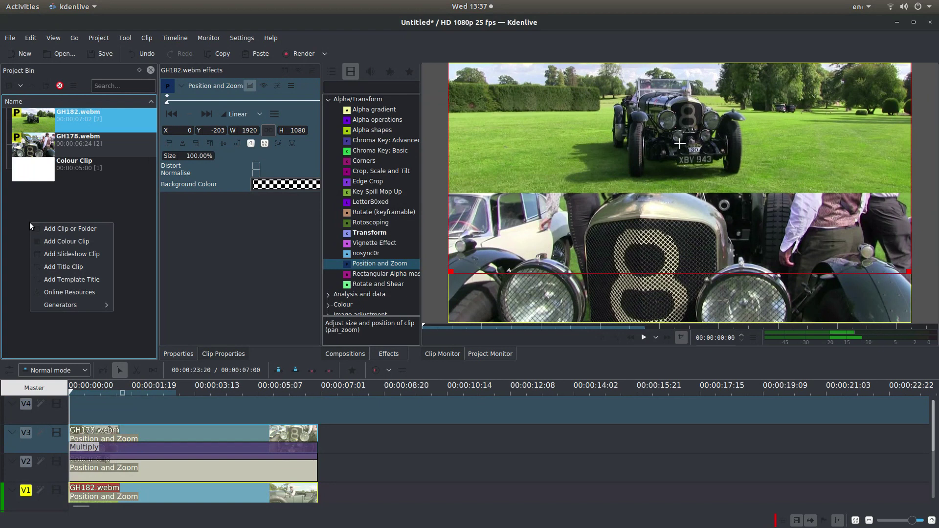
click(67, 241)
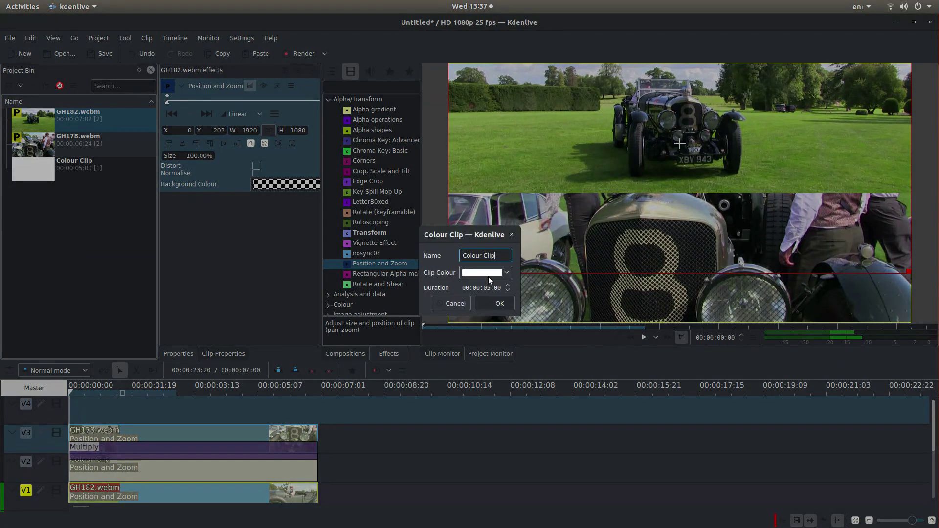
click(491, 276)
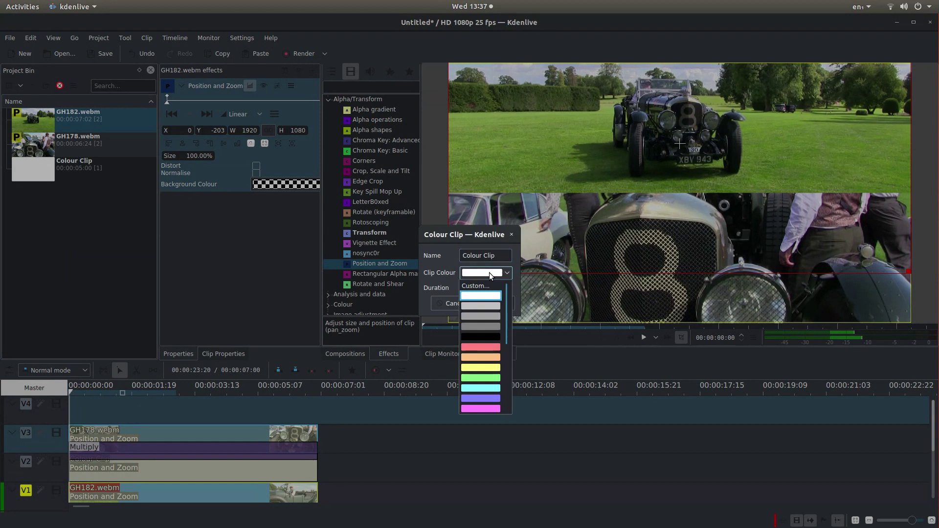
click(482, 336)
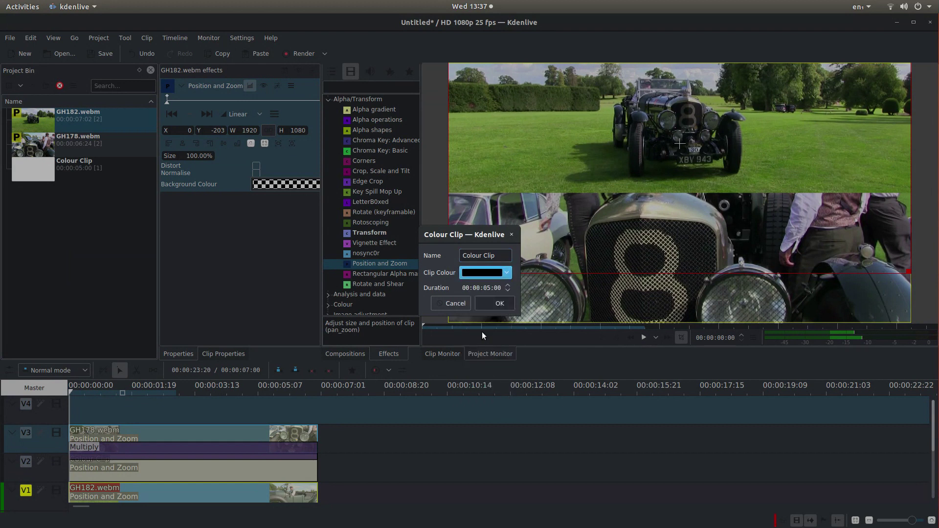
click(499, 304)
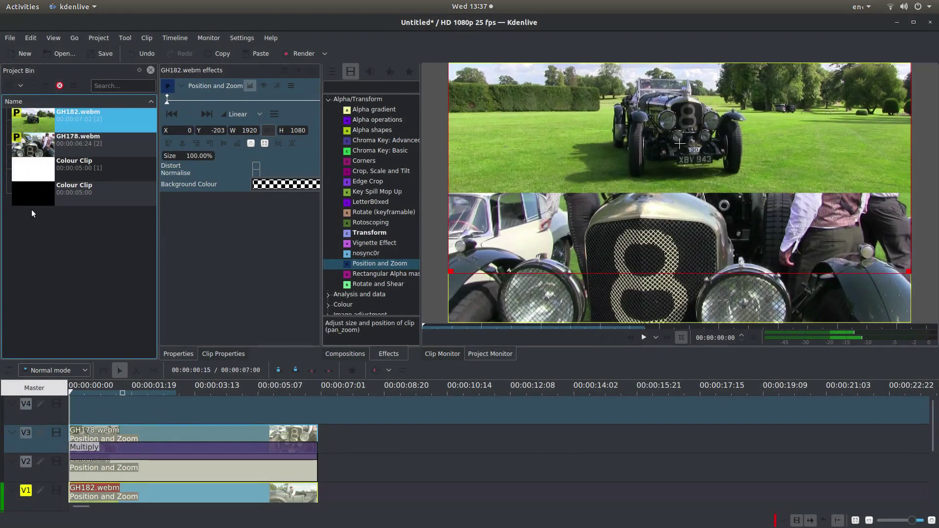
Step: Place the black Colour Clip on V4, extend it to the other clips' end, and apply Crop, Scale and Tilt
drag(34, 198, 71, 414)
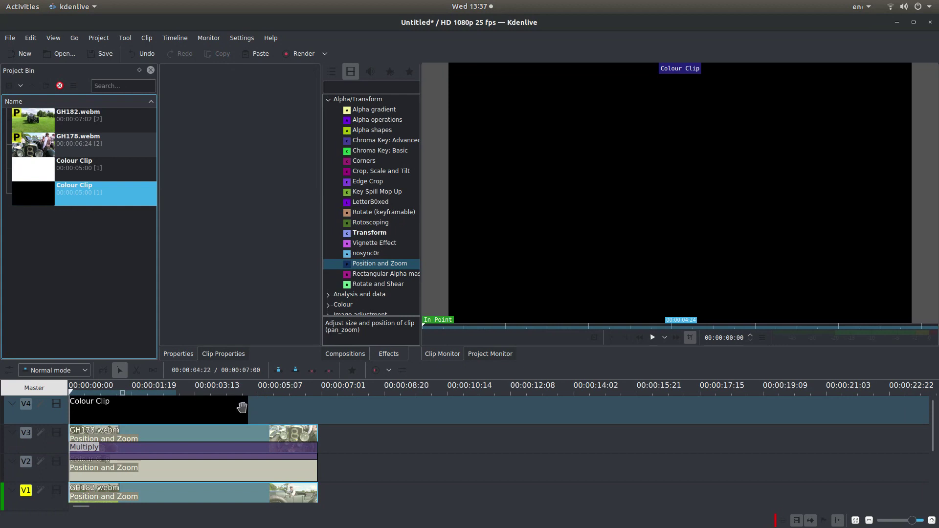
drag(247, 407, 319, 407)
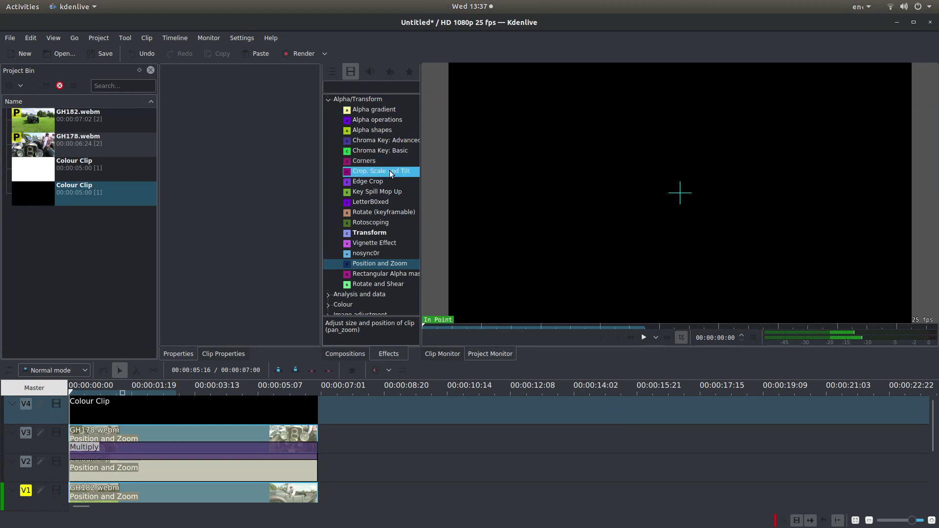
drag(390, 171, 100, 406)
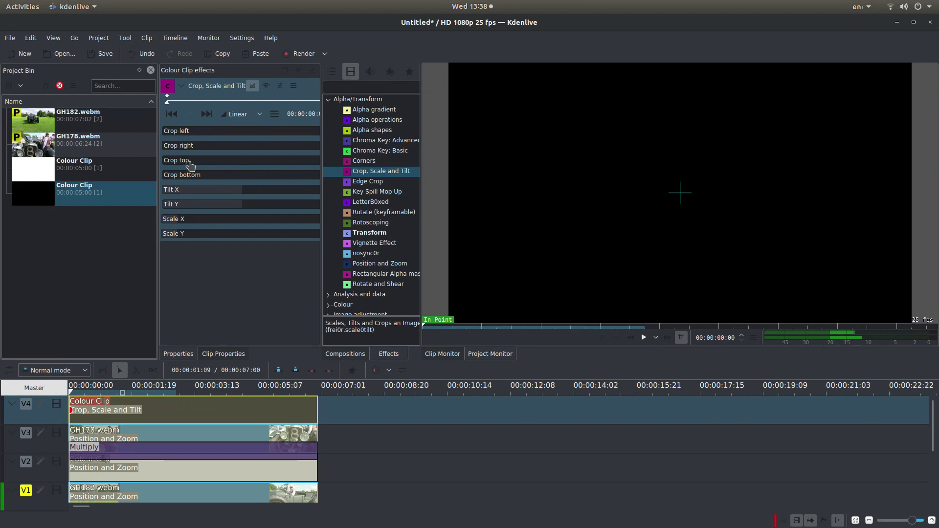
Step: Crop the black clip to top 532 and bottom 526, leaving Crop right at 0
drag(170, 163, 196, 165)
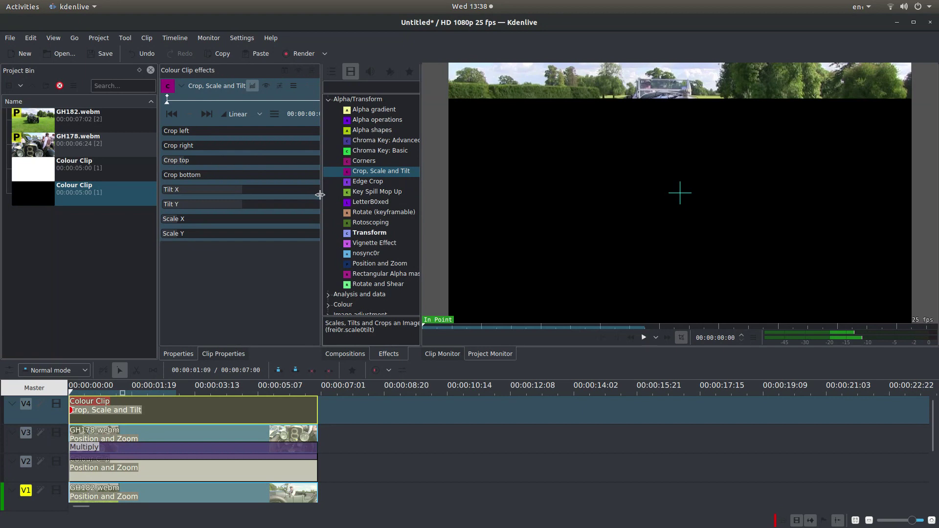
drag(324, 196, 363, 196)
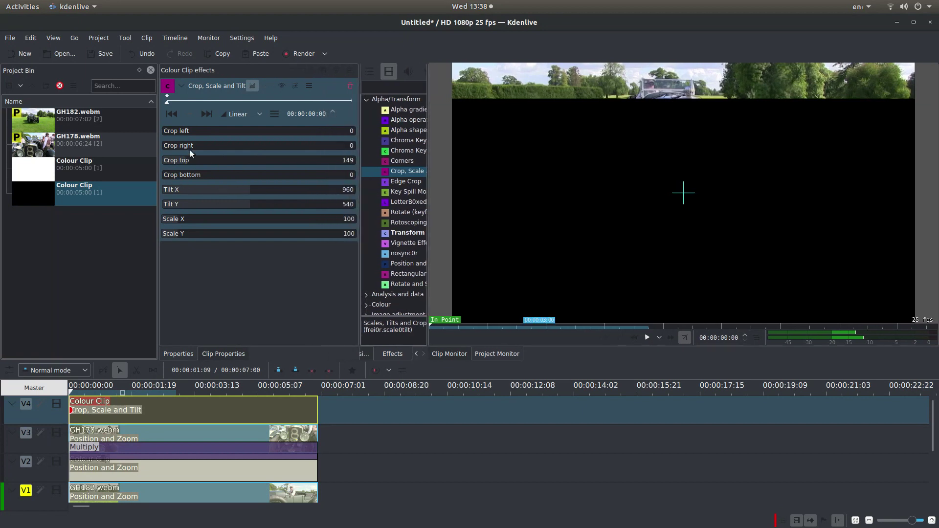
drag(191, 161, 249, 169)
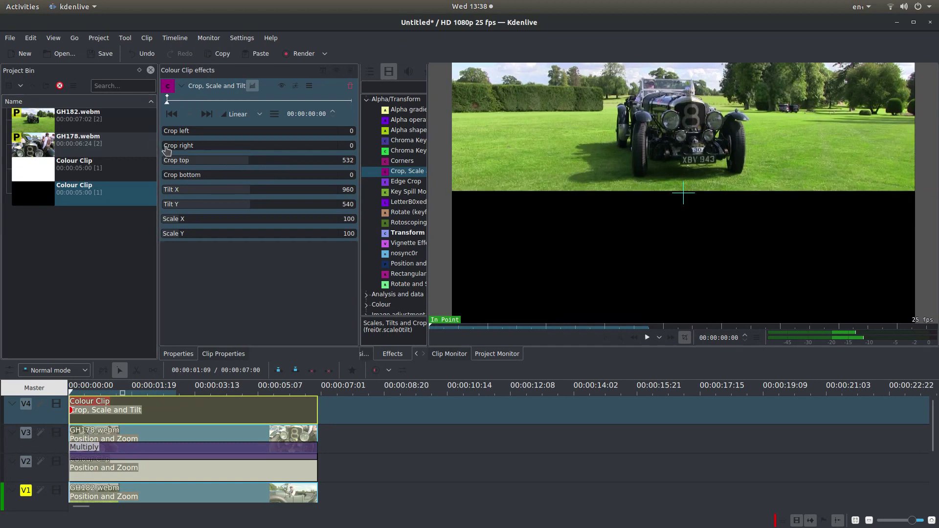
drag(176, 149, 154, 147)
drag(165, 180, 248, 179)
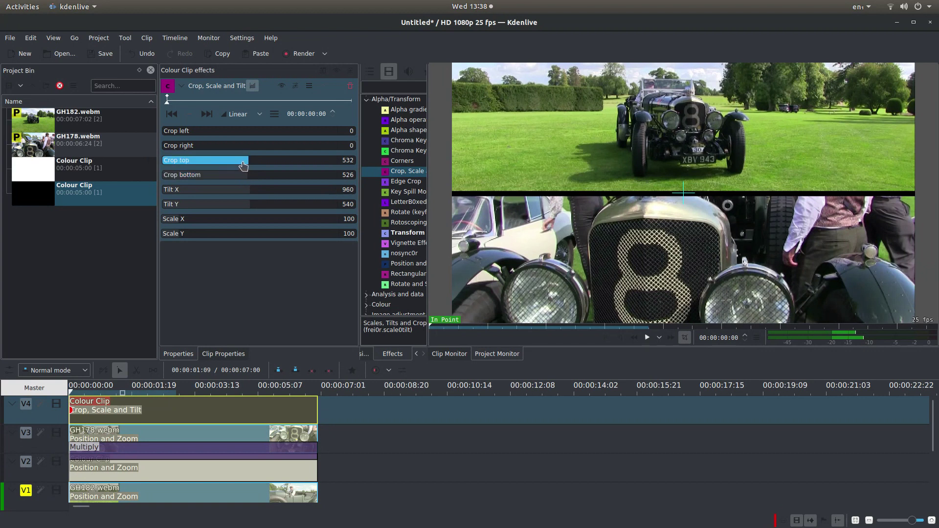
Step: Reduce the black clip's Crop top value and retype it as 526 to match the bottom crop
drag(246, 167, 246, 170)
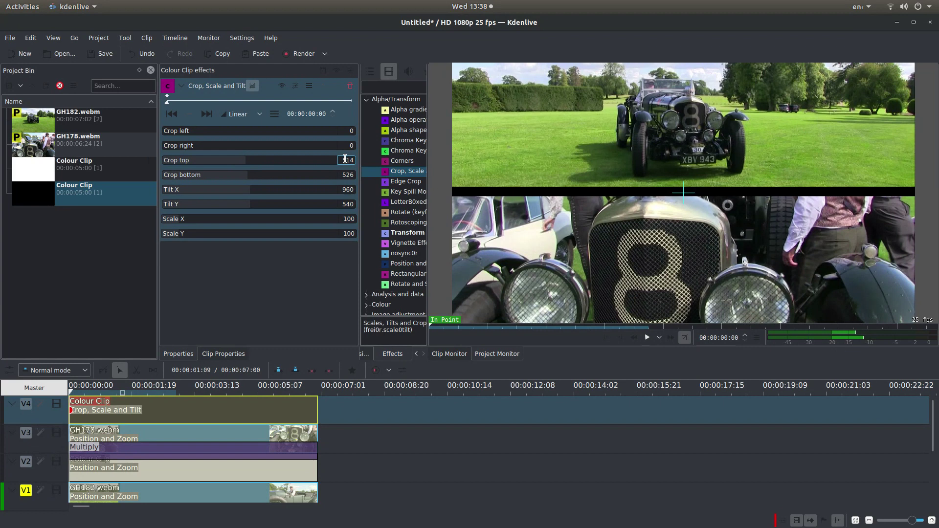
drag(339, 161, 363, 163)
text(526)
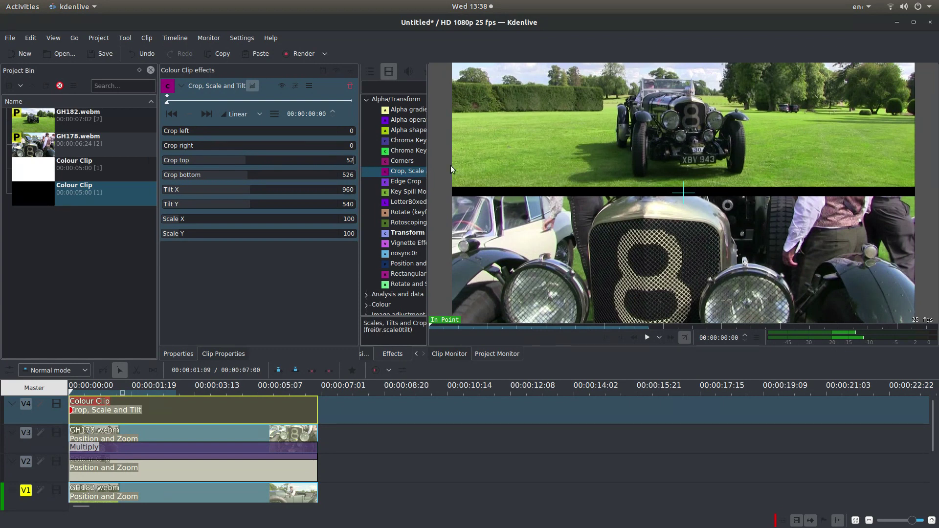